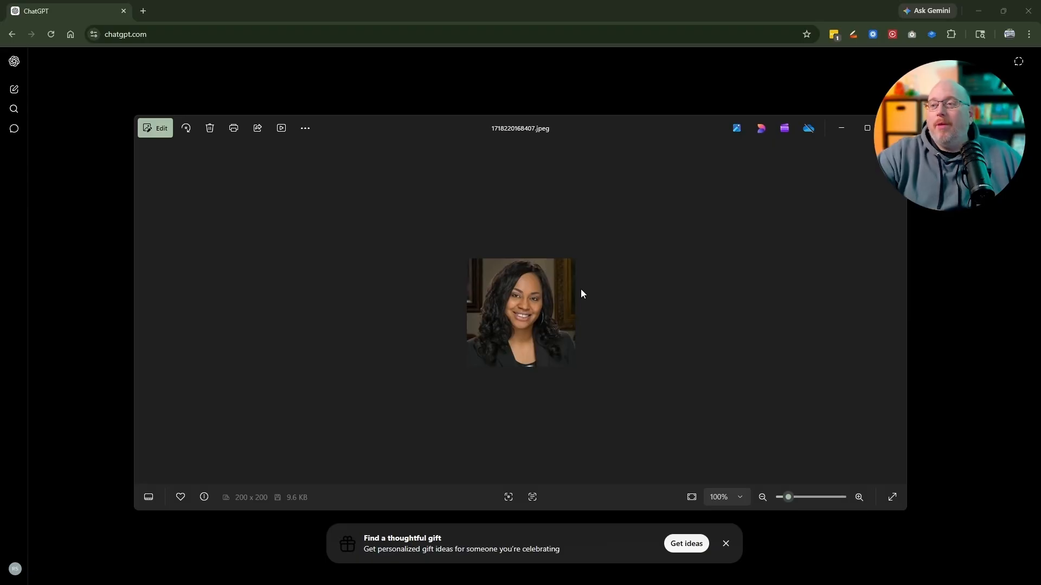
# Inspect the original portrait's detail at 800% magnification, return it to 100% and close the image viewer.
pyautogui.scroll(6, 522, 313)
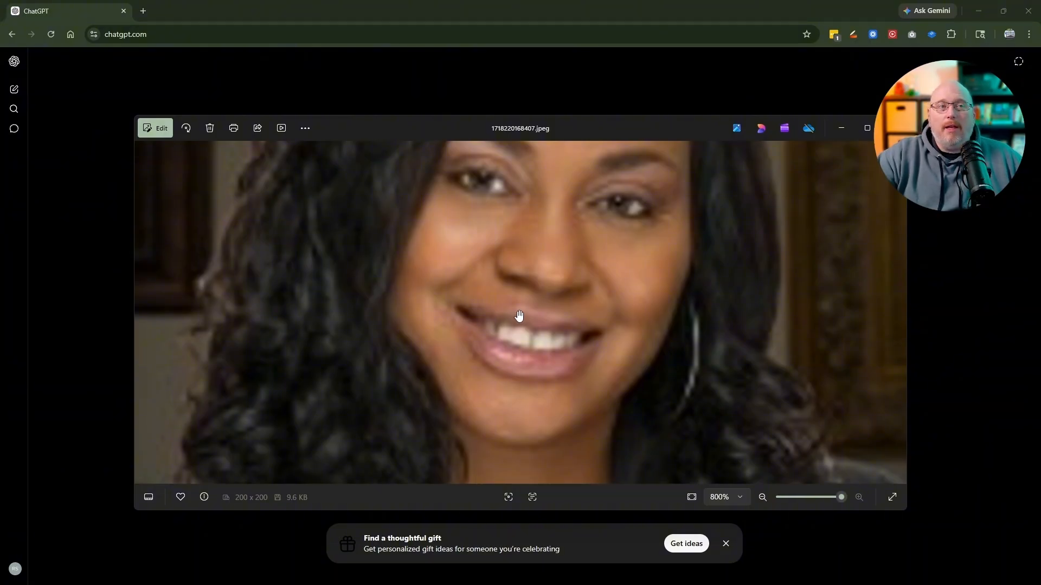
pyautogui.scroll(-6, 518, 313)
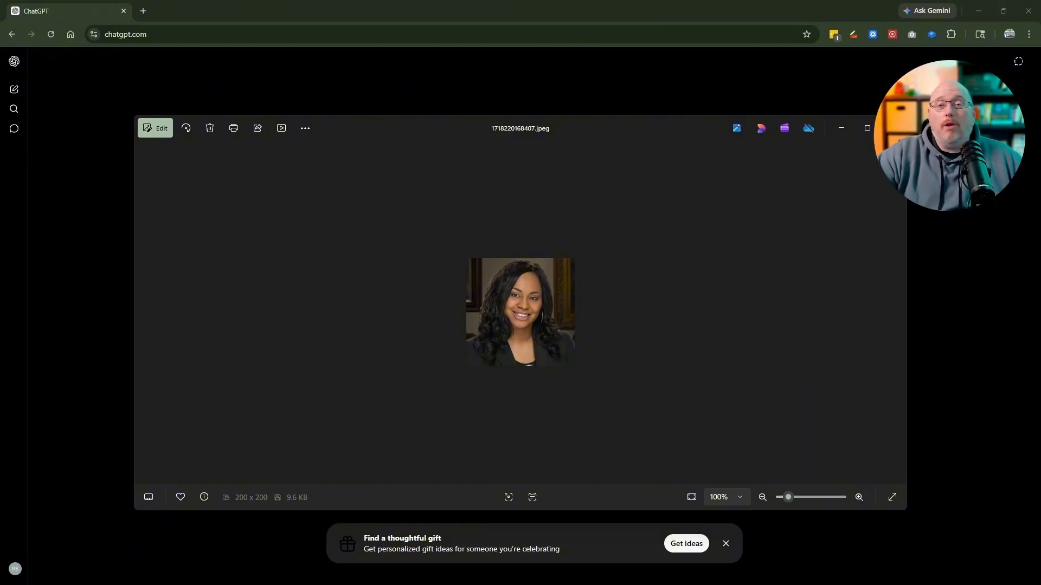
pyautogui.click(893, 128)
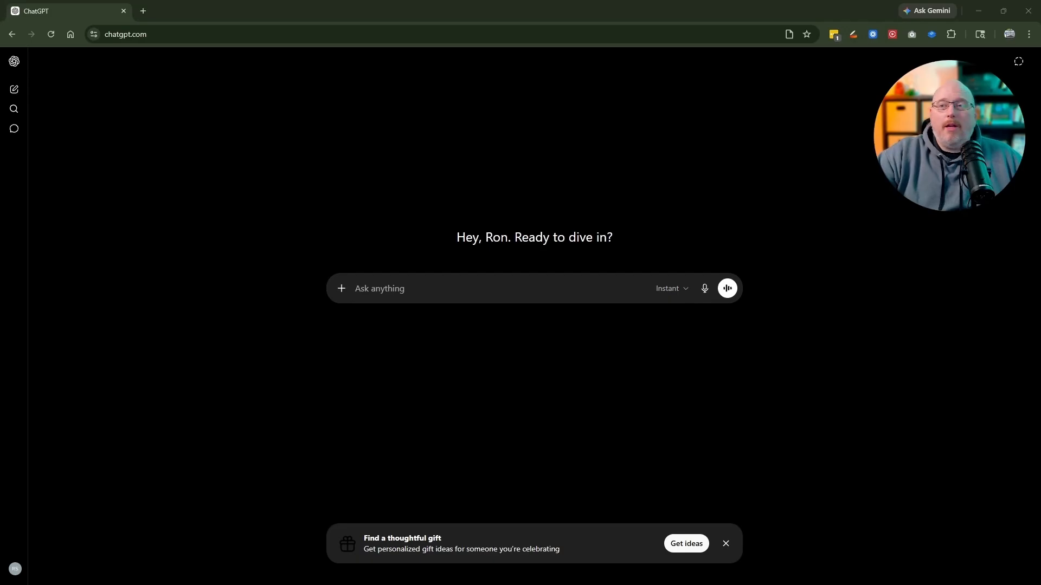
# Upload the portrait and ask "I need this image to be high resolution to print on a business card. Can you upscale and improve the quality?".
pyautogui.moveTo(0, 282); pyautogui.dragTo(449, 290)
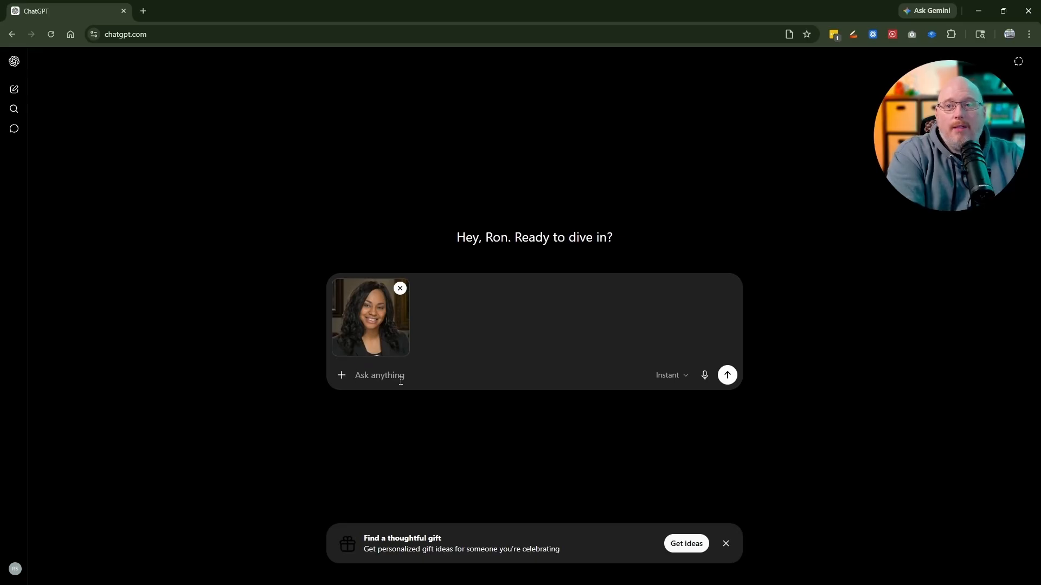
pyautogui.write('I n')
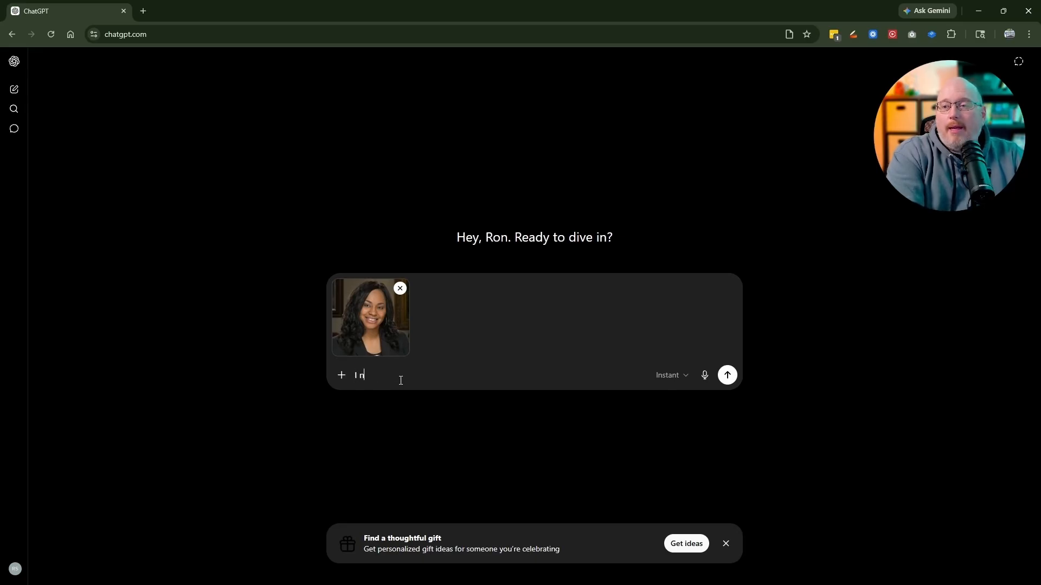
pyautogui.write('eed this image ')
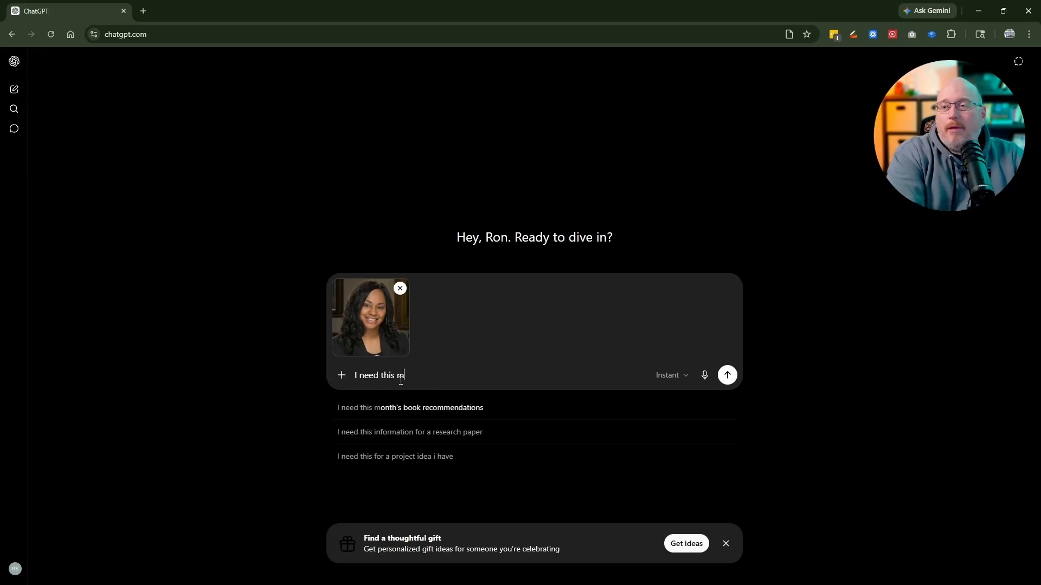
pyautogui.write('to be high ')
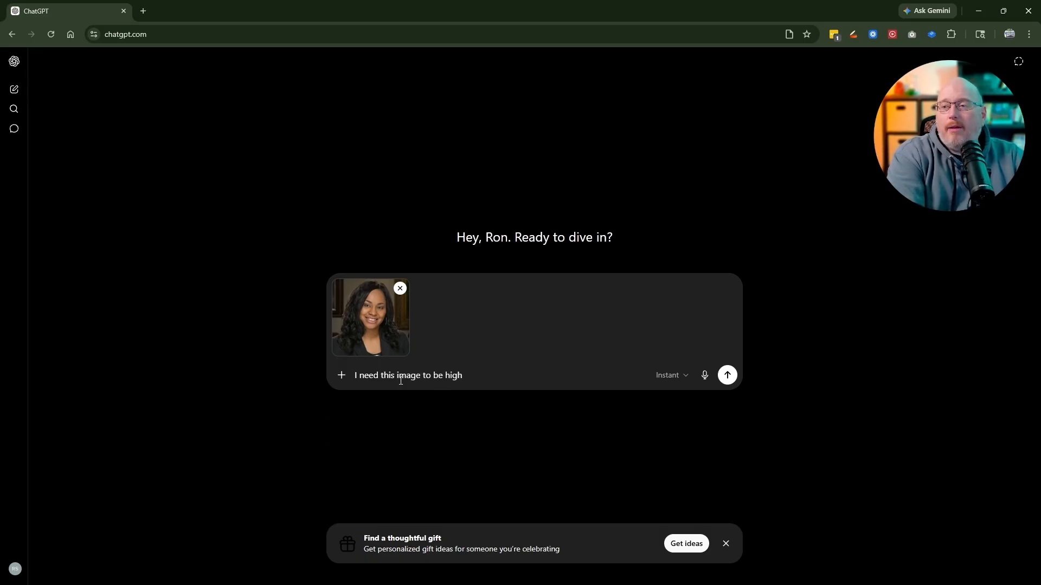
pyautogui.write('resolution t')
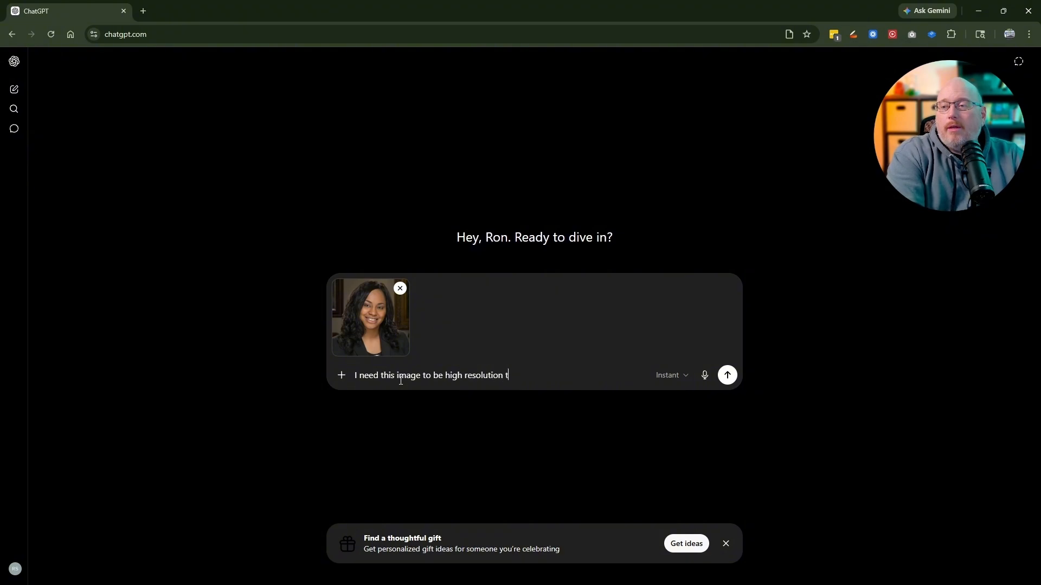
pyautogui.write('o print on a business crd')
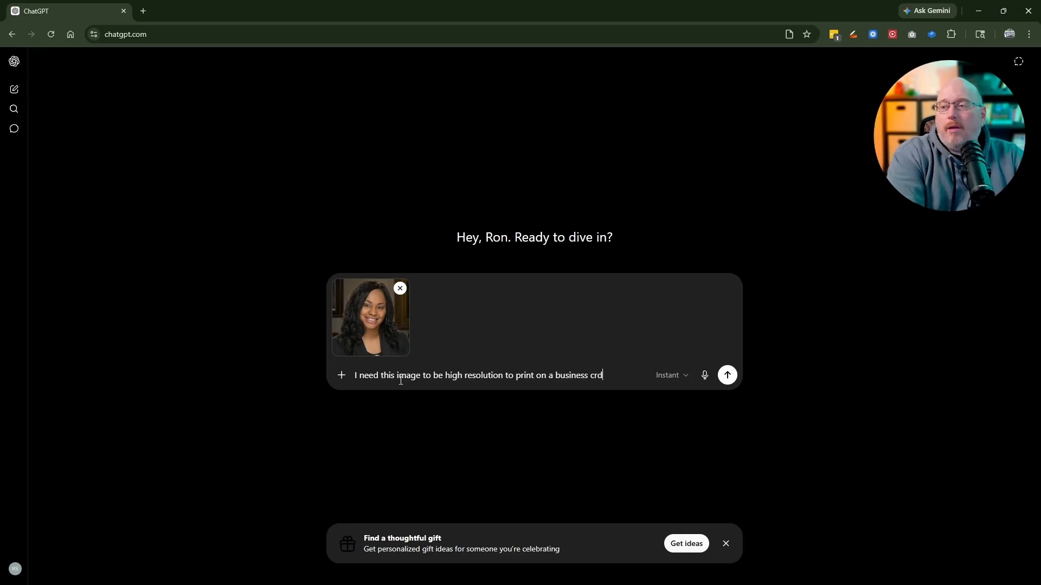
pyautogui.press('BackSpace')
pyautogui.write('ard. Can ')
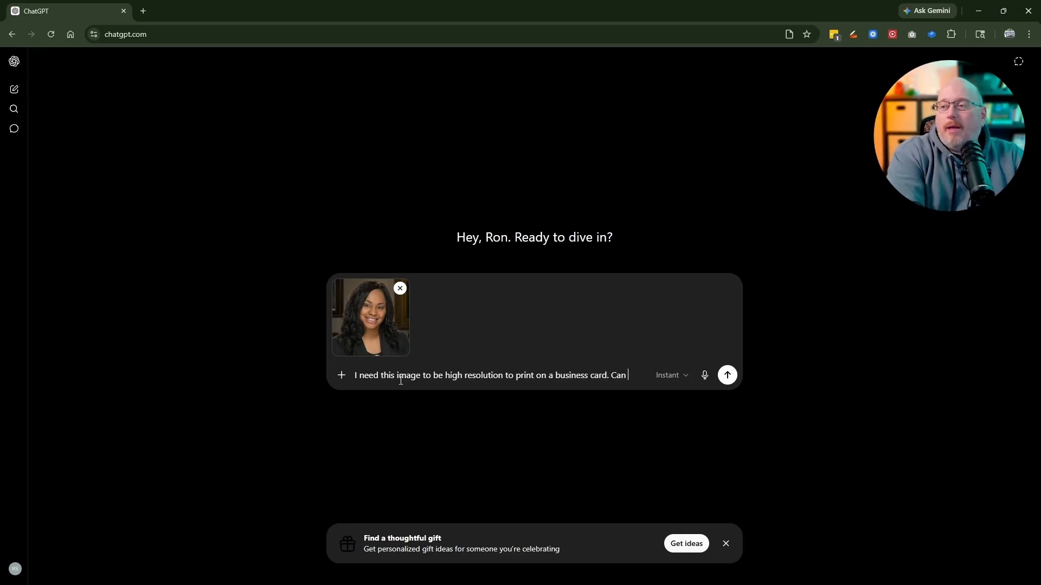
pyautogui.write('you upscale')
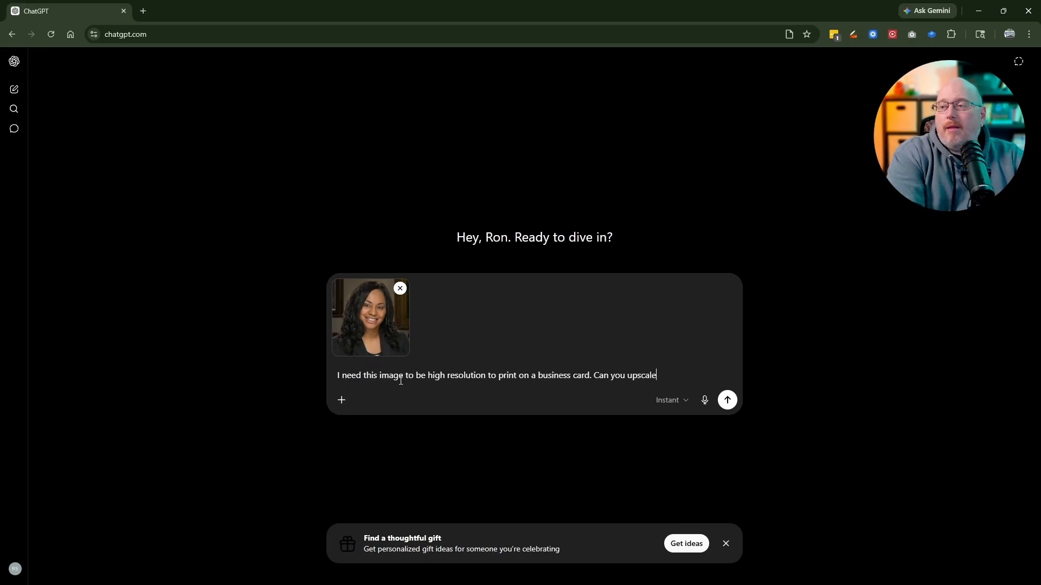
pyautogui.write(' and improve the')
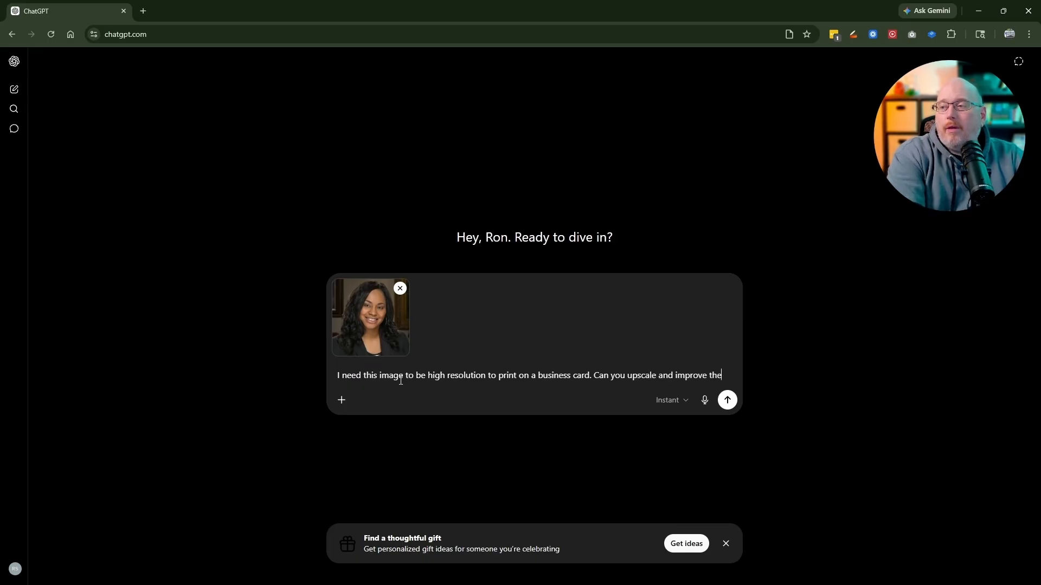
pyautogui.write(' quality')
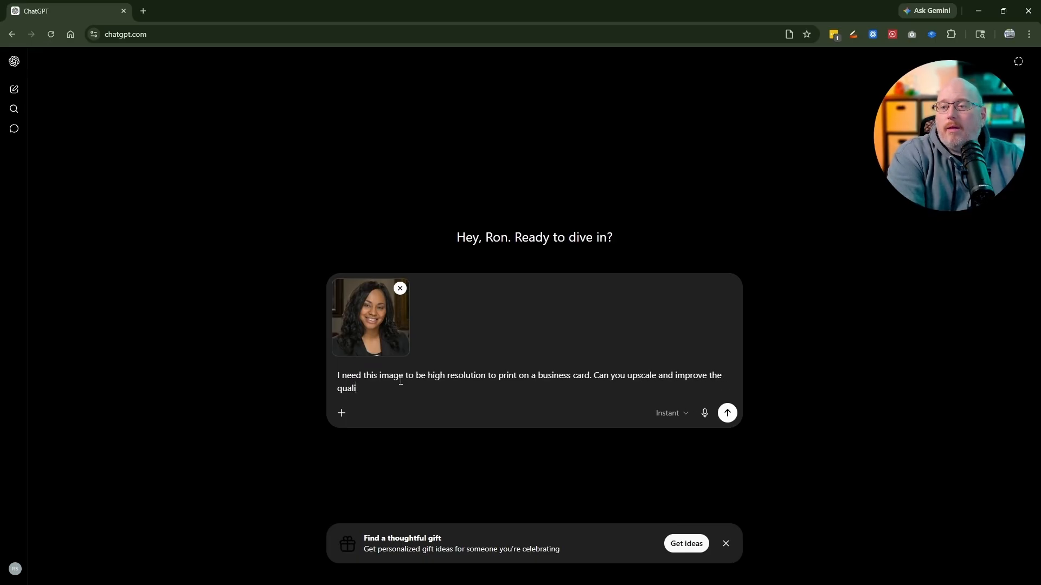
pyautogui.write('?')
pyautogui.press('Return')
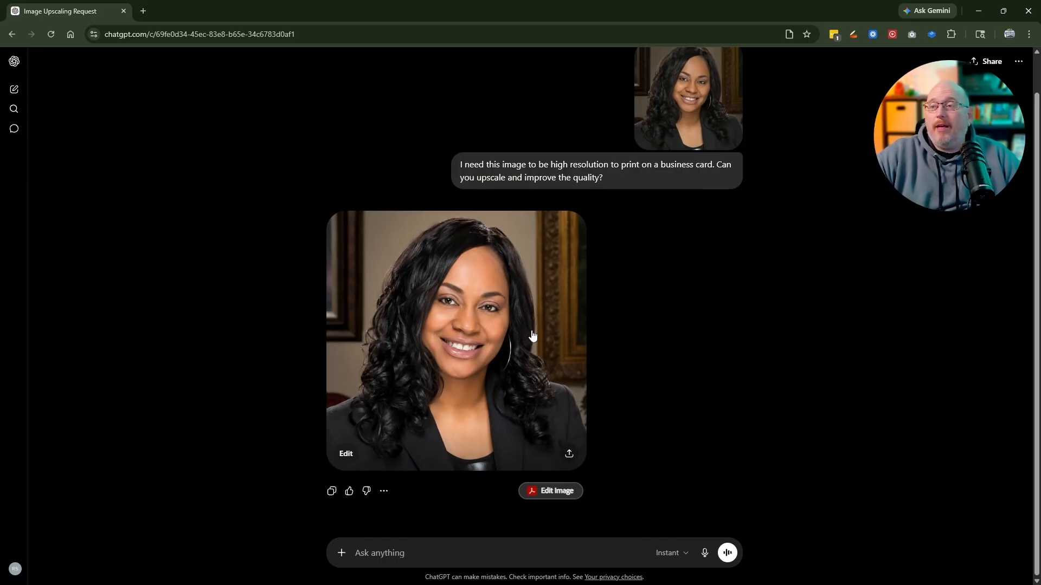
# Enlarge the upscaled portrait and compare it side by side with the original photo, then close both views.
pyautogui.click(489, 328)
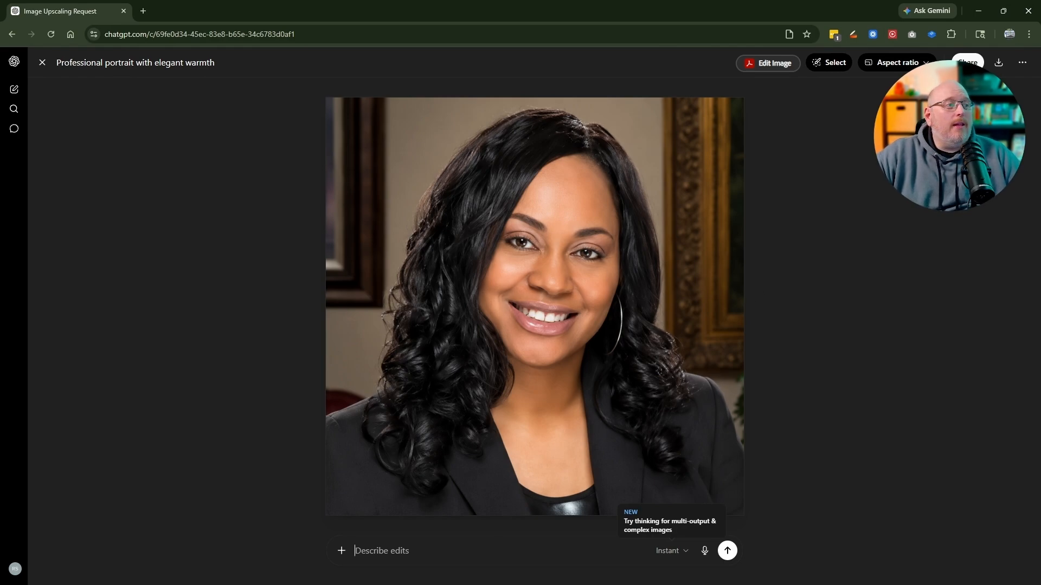
pyautogui.moveTo(602, 126); pyautogui.dragTo(592, 174)
pyautogui.moveTo(892, 300); pyautogui.dragTo(453, 302)
pyautogui.moveTo(232, 159); pyautogui.dragTo(193, 95)
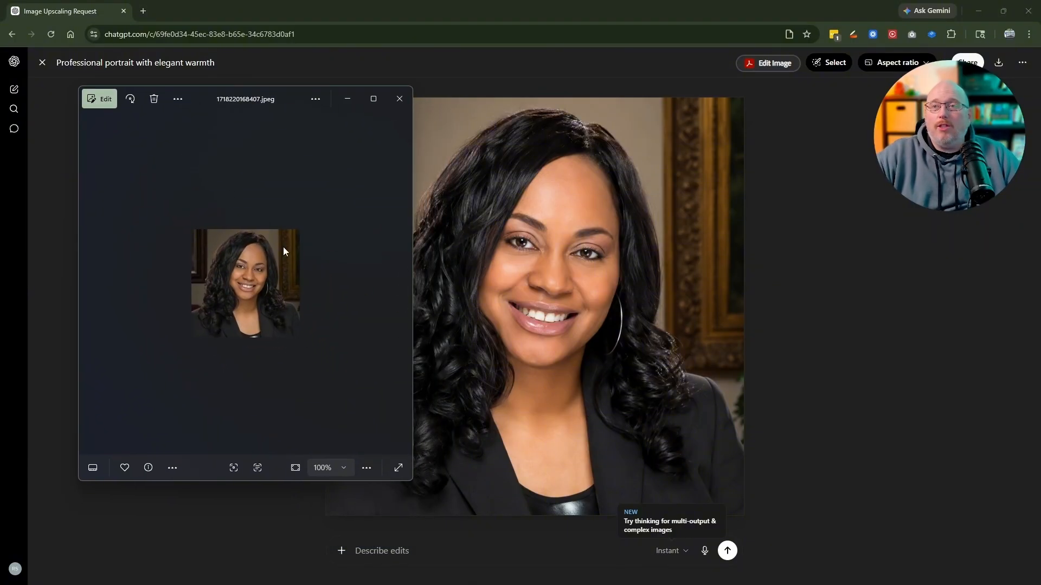
pyautogui.click(397, 98)
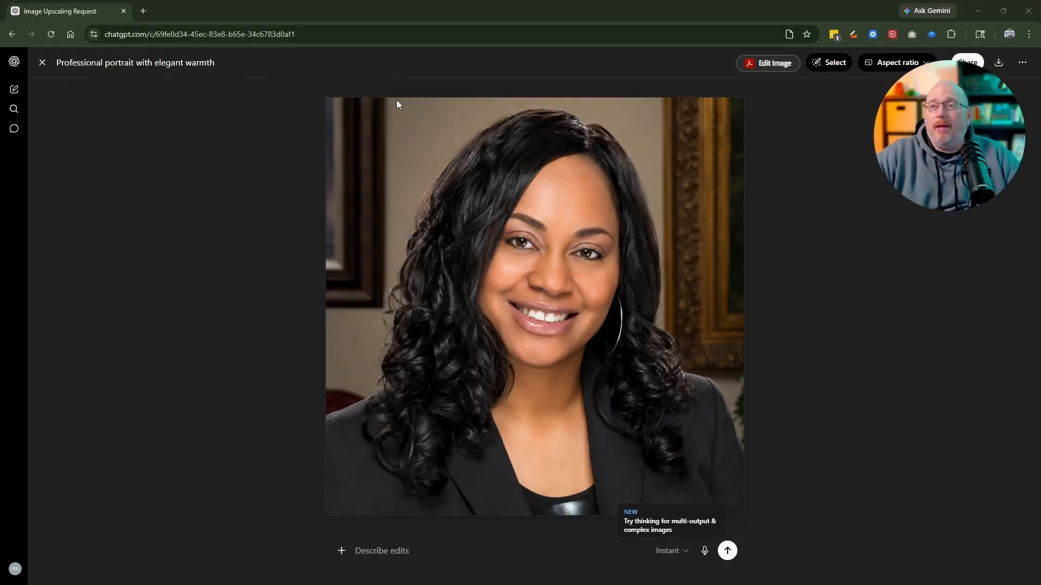
pyautogui.click(42, 63)
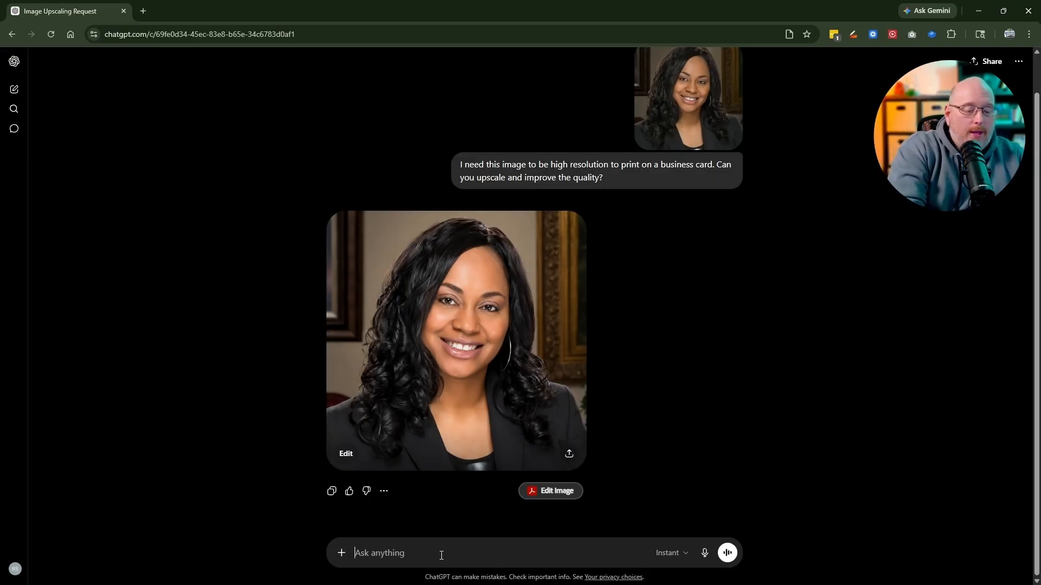
# Send the follow-up request "Can you zoom out so we can see both shoulders/arms?".
pyautogui.write('C')
pyautogui.press('BackSpace')
pyautogui.write('Ca')
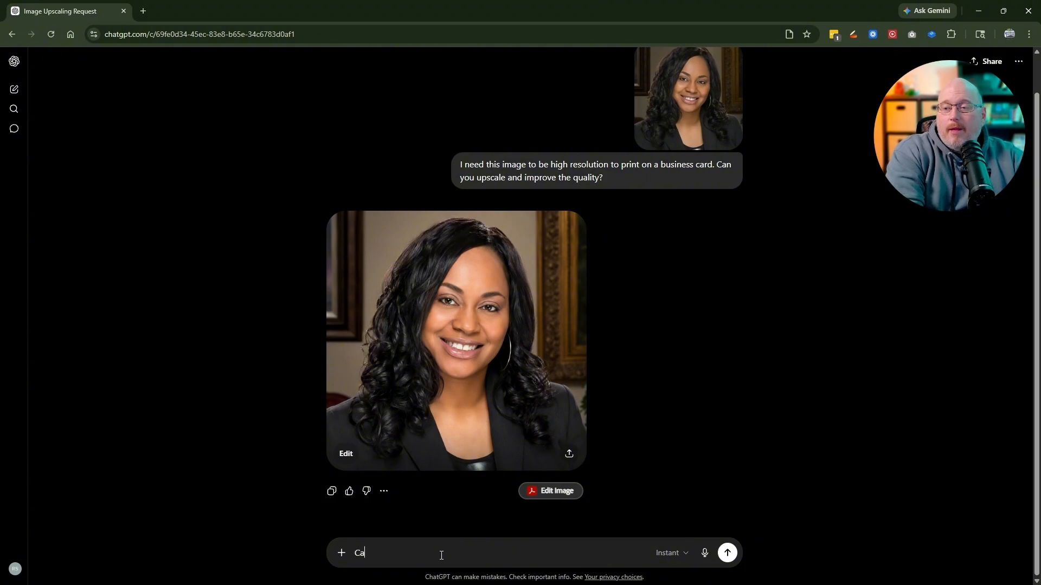
pyautogui.write('n you zoom out')
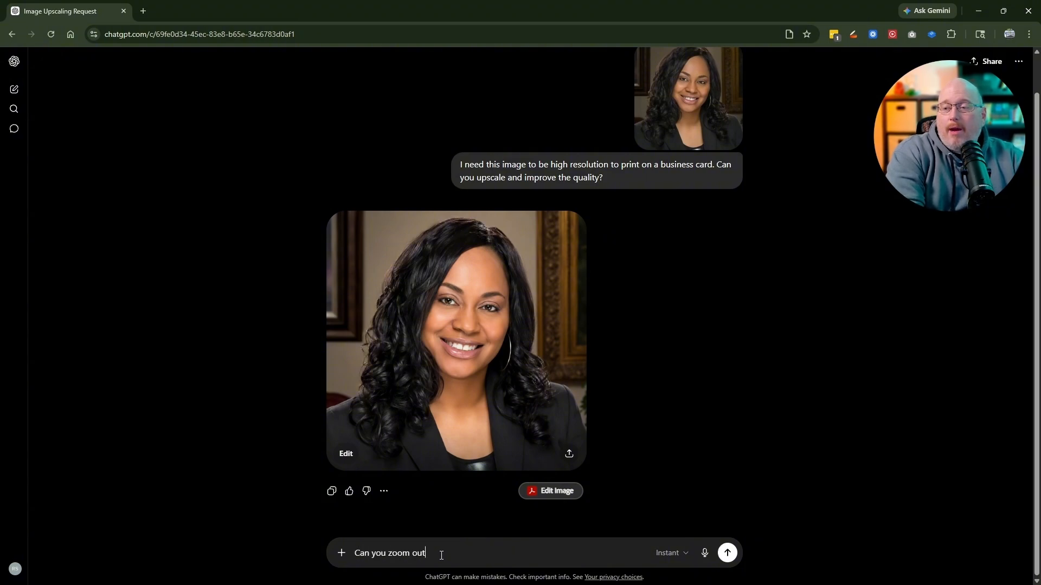
pyautogui.write(' and')
pyautogui.press('BackSpace')
pyautogui.press('BackSpace')
pyautogui.press('BackSpace')
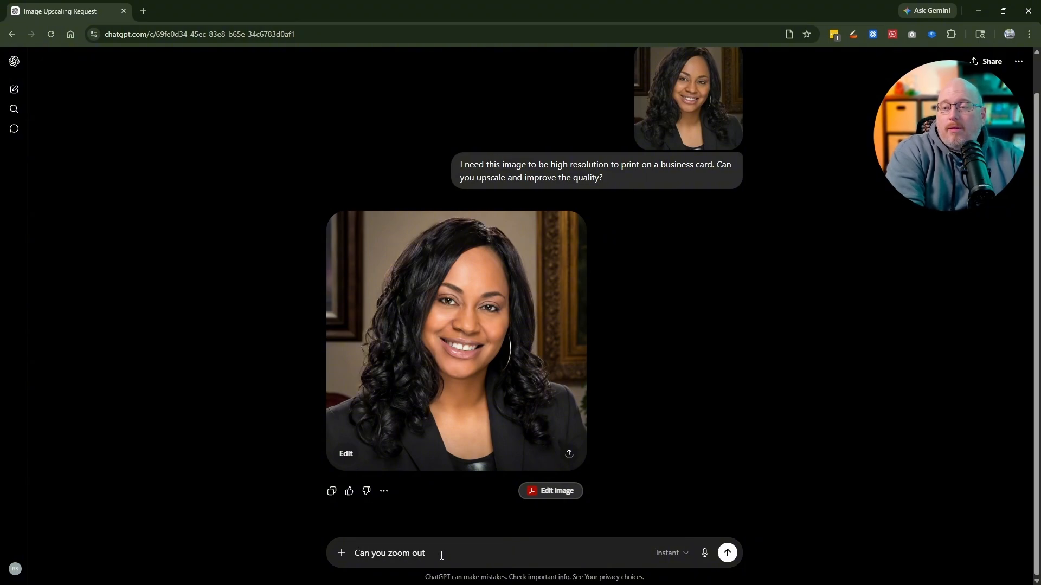
pyautogui.write('so we can see both should')
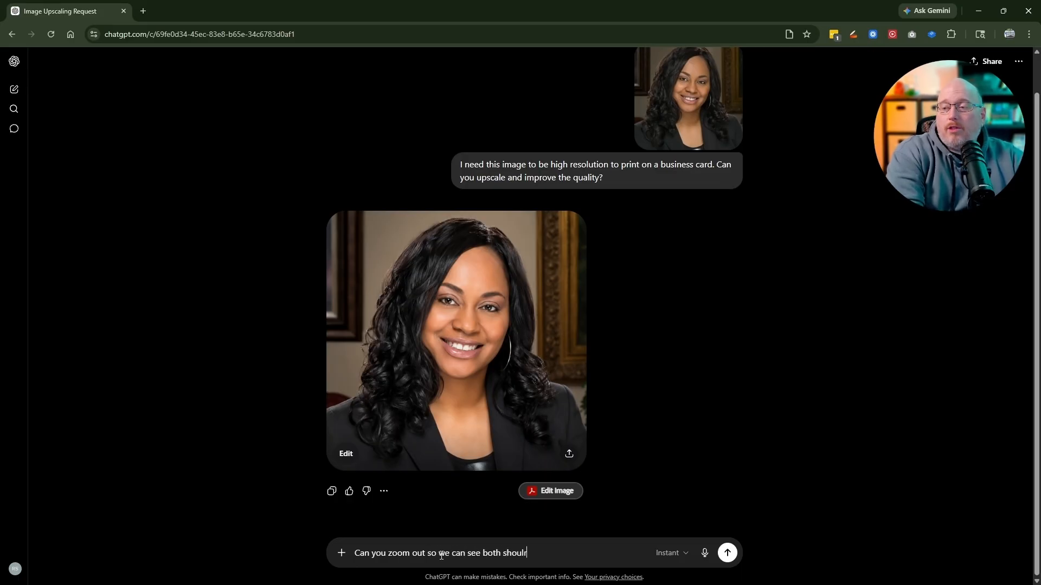
pyautogui.write('ers/arms')
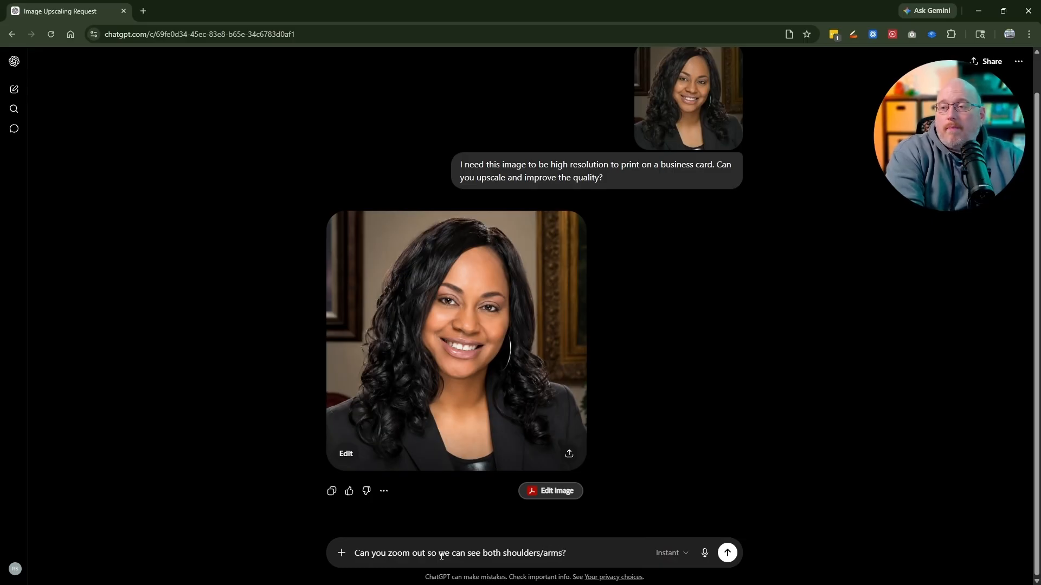
pyautogui.write('?')
pyautogui.press('Return')
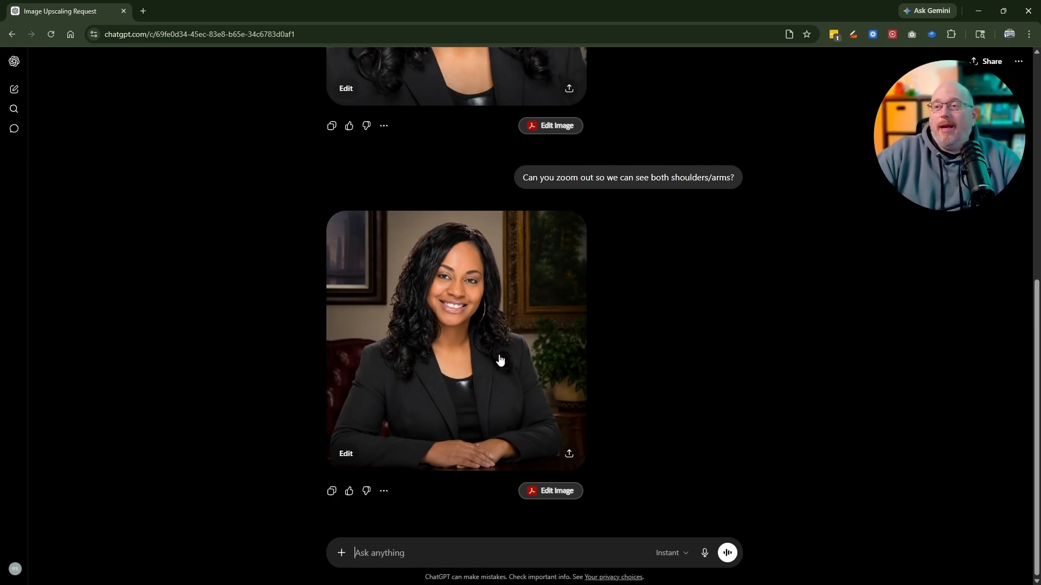
# Enlarge the zoomed-out portrait, compare it with the earlier upscaled version and return to the conversation.
pyautogui.click(480, 346)
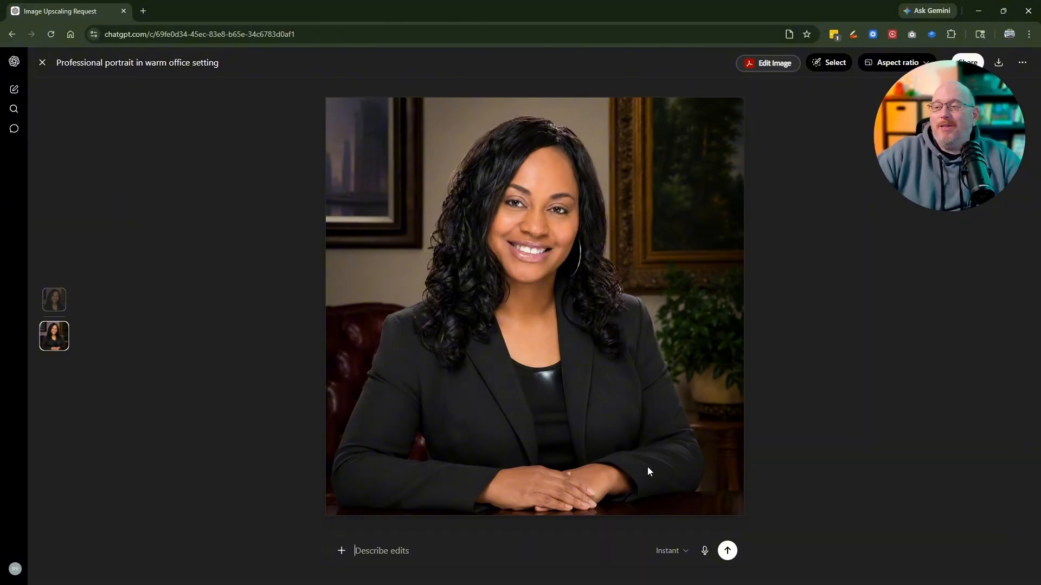
pyautogui.press('Up')
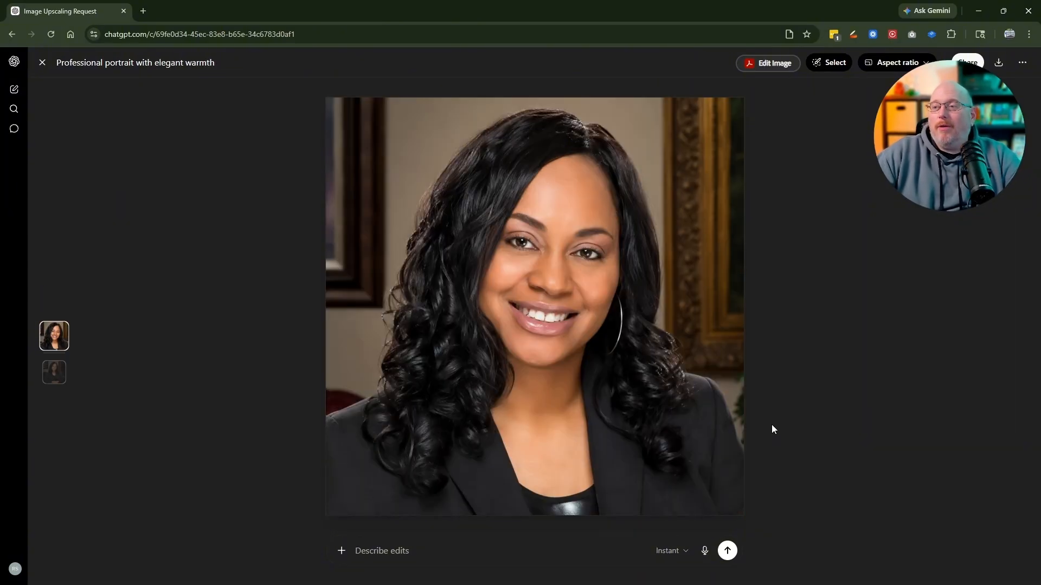
pyautogui.press('Down')
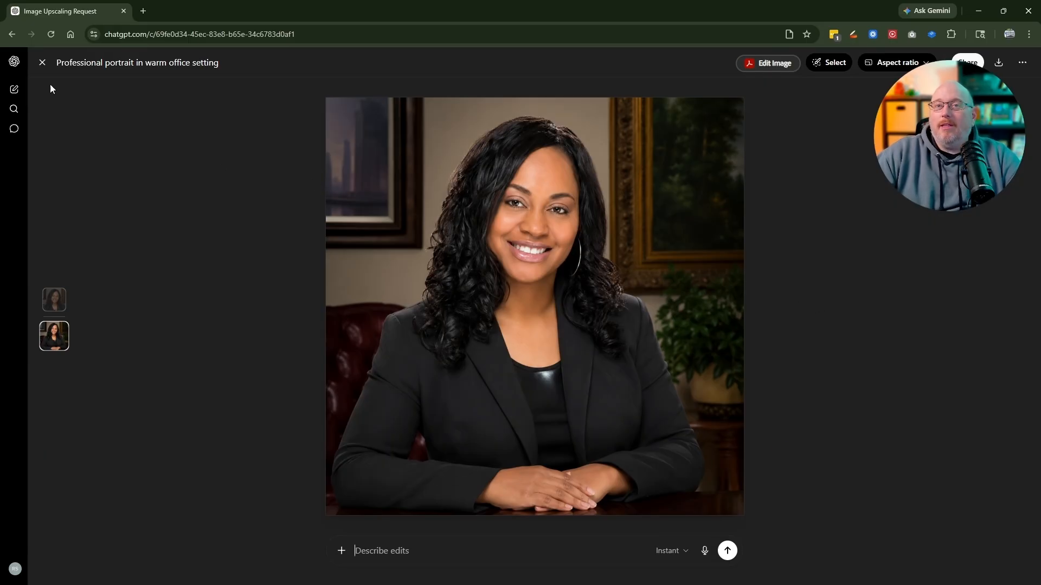
pyautogui.click(42, 62)
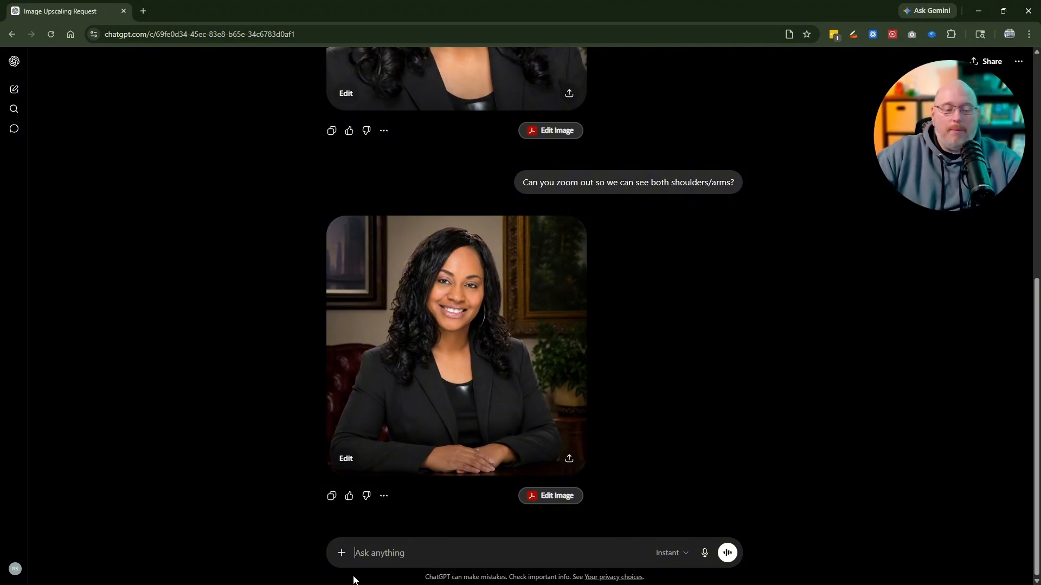
# Send the request "Can you remove the background and use a professional looking backdrop?" and inspect the resulting portrait enlarged before returning to the conversation.
pyautogui.write('C')
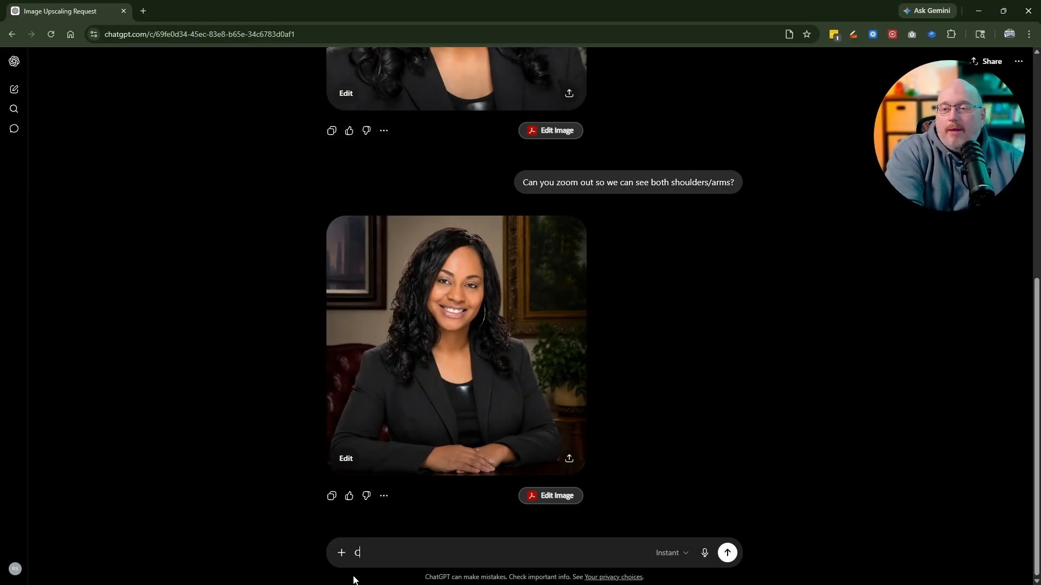
pyautogui.write('an you remove ')
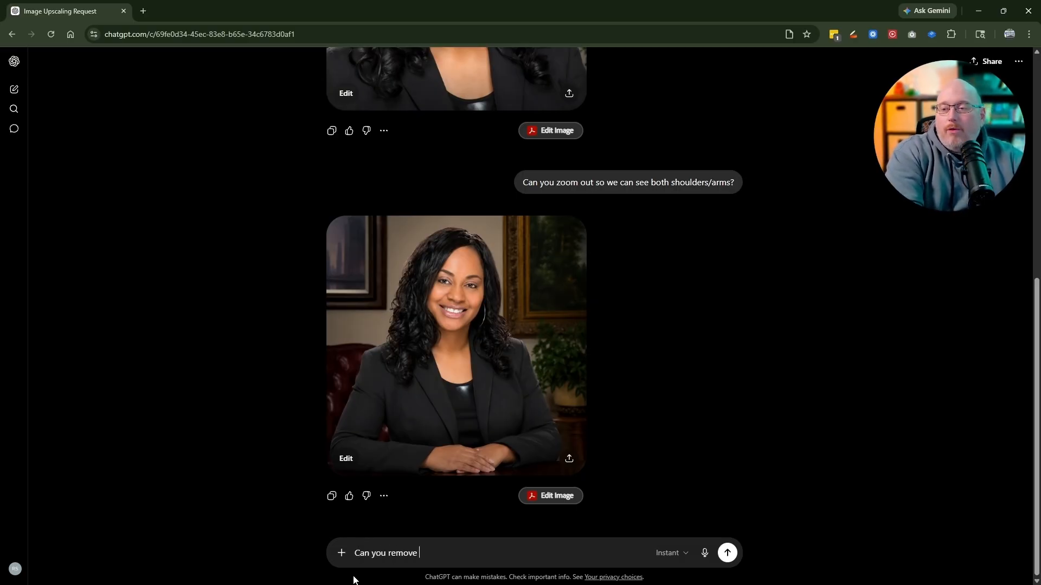
pyautogui.write('the backgro')
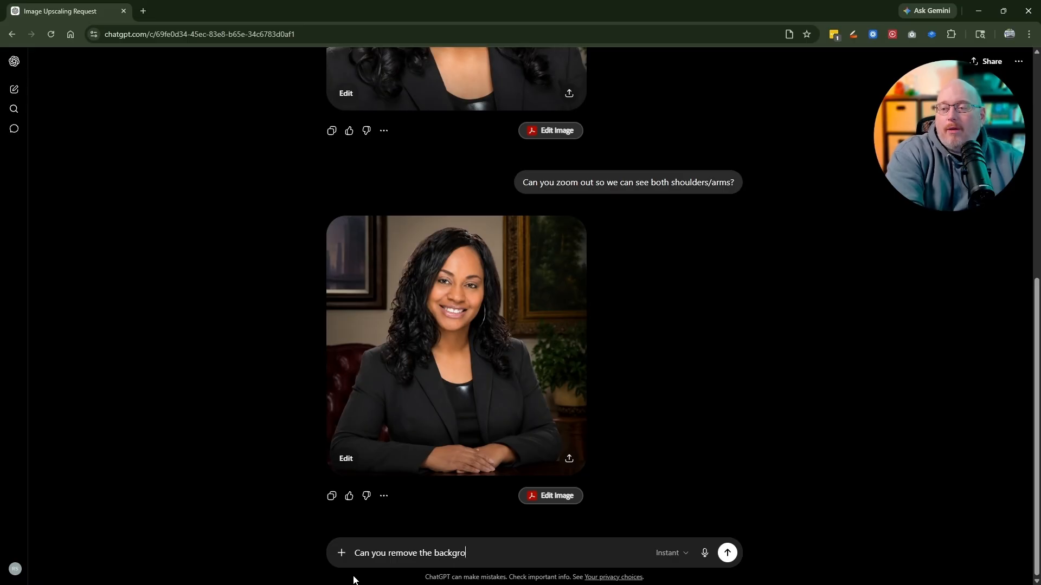
pyautogui.write('und and use a prog')
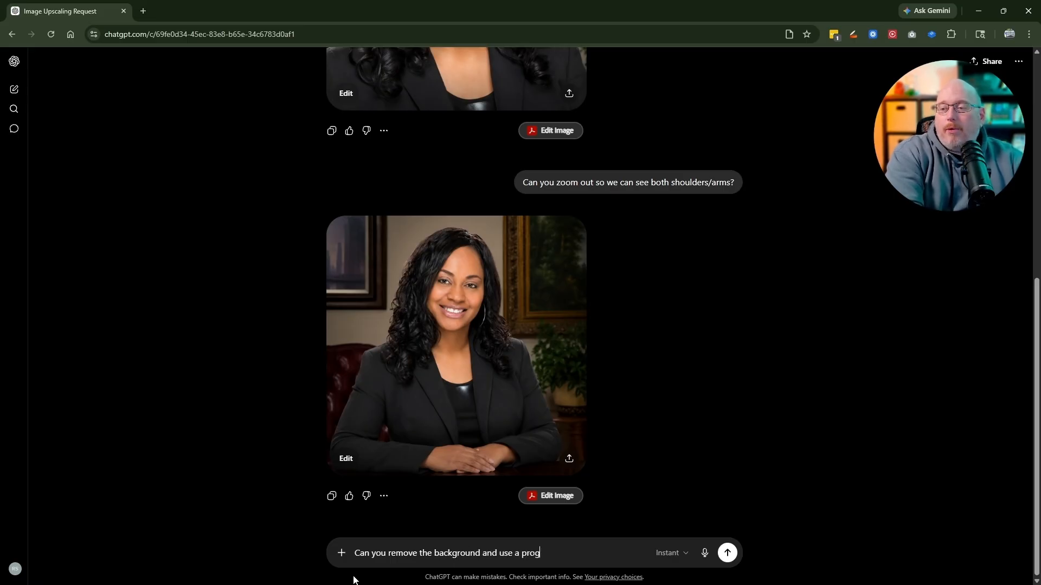
pyautogui.press('BackSpace')
pyautogui.write('fessional lo')
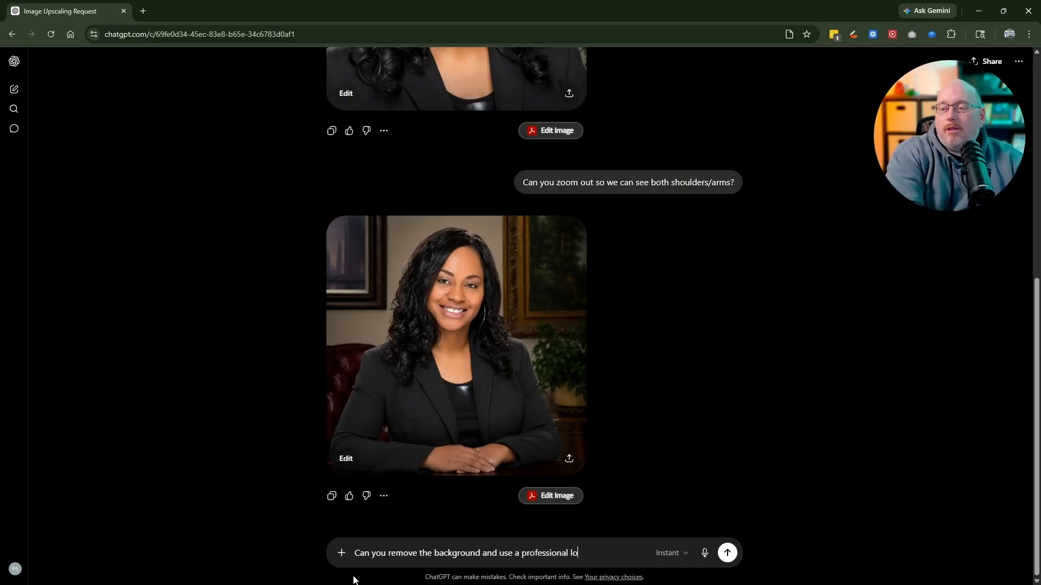
pyautogui.write('oking backg')
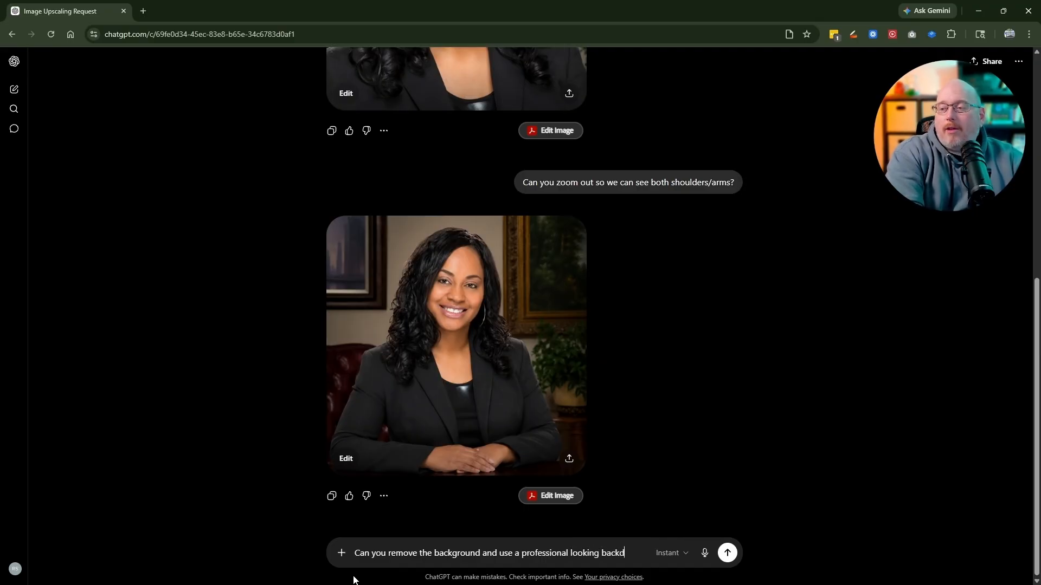
pyautogui.write('rop?')
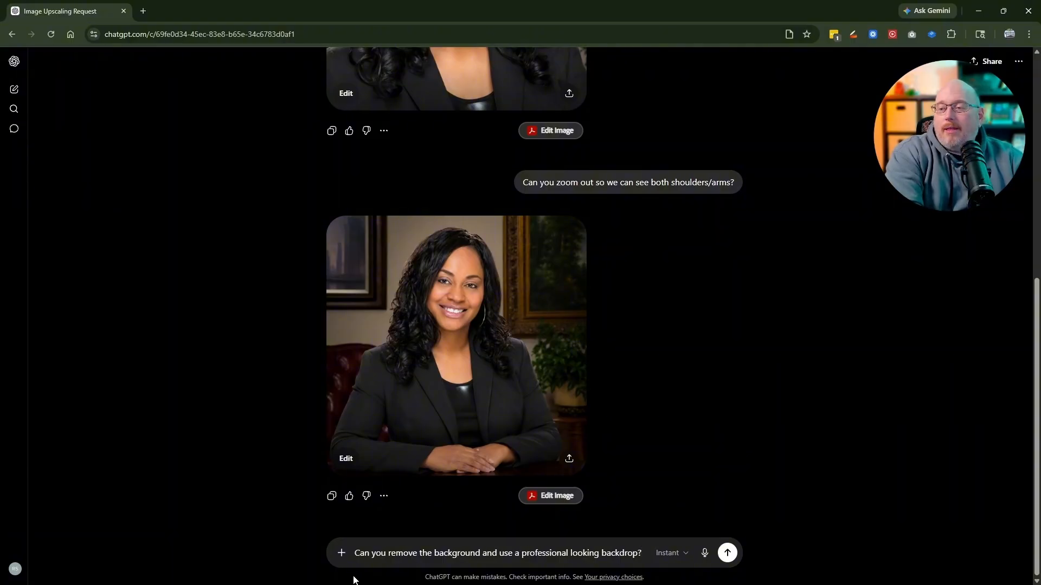
pyautogui.press('Return')
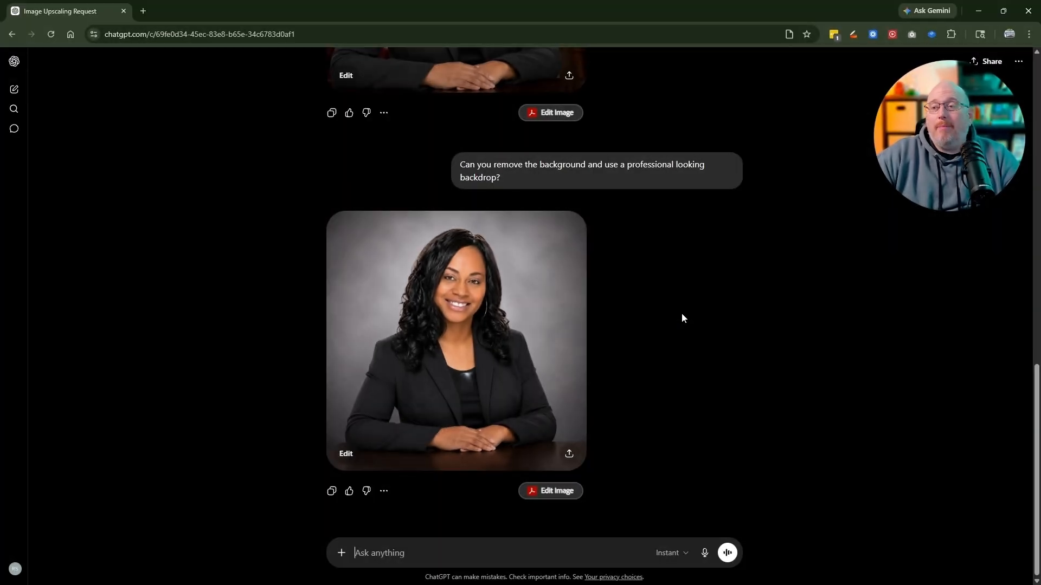
pyautogui.click(567, 320)
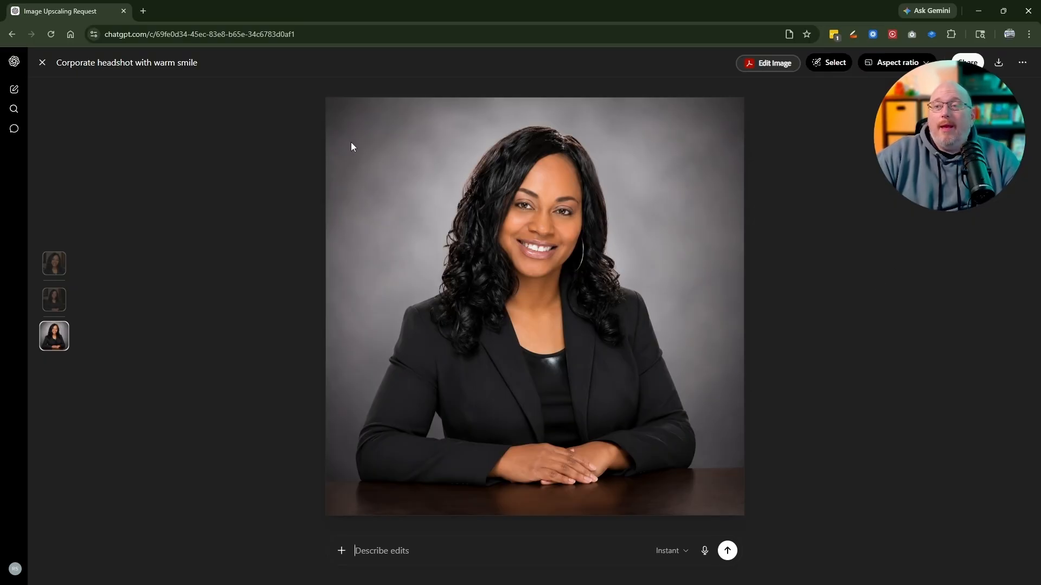
pyautogui.click(42, 63)
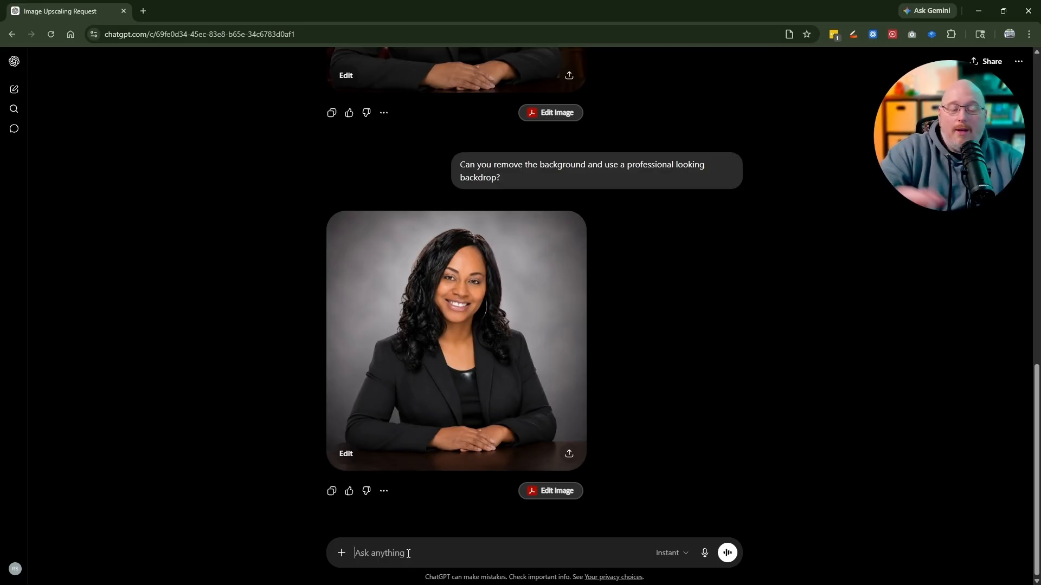
# Send the follow-up request "Can you change the jacket to a dark red color?".
pyautogui.write('Can ')
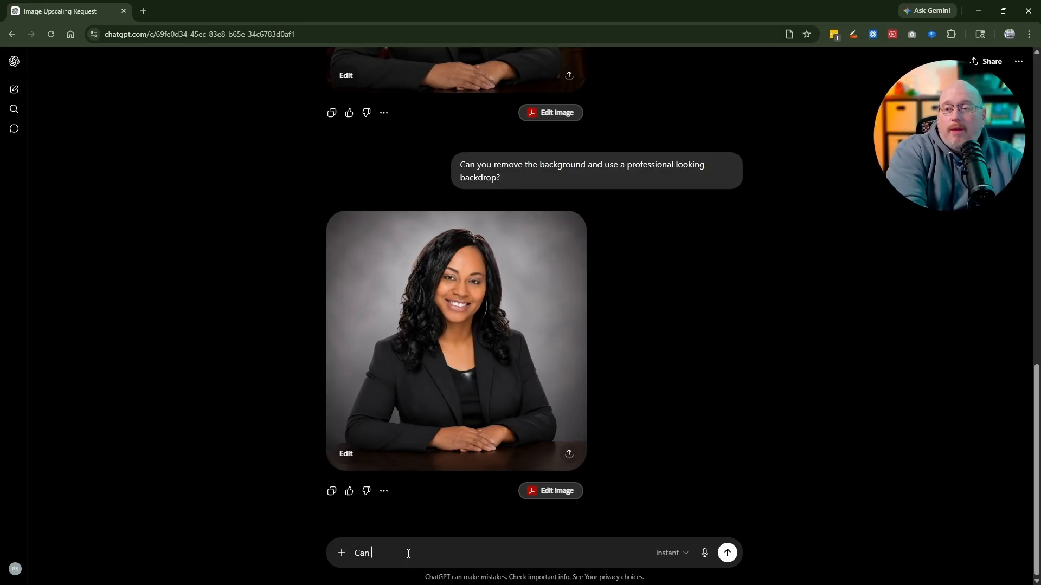
pyautogui.write('you change the ')
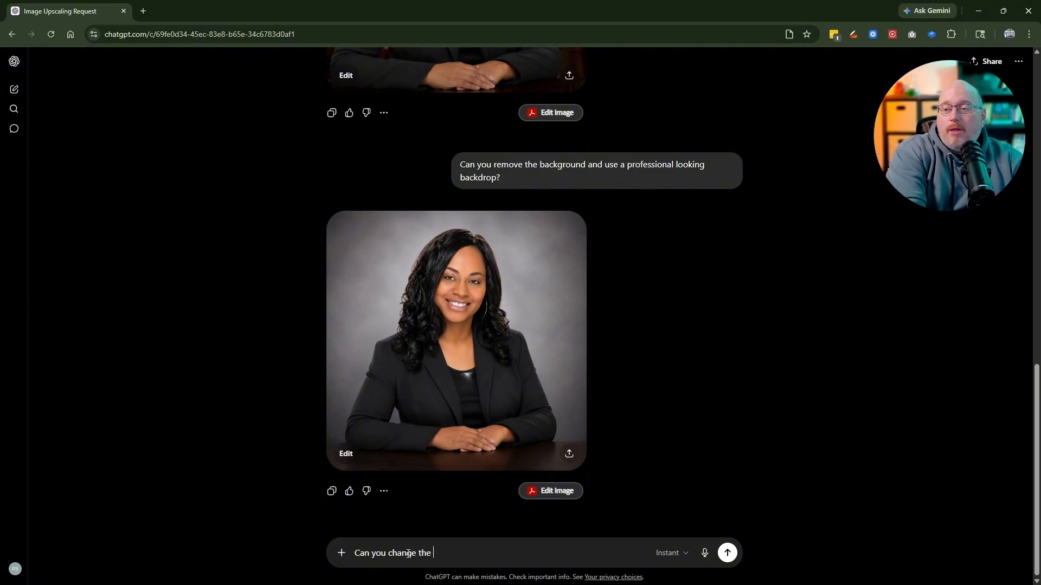
pyautogui.write('jacket to a dark red color?')
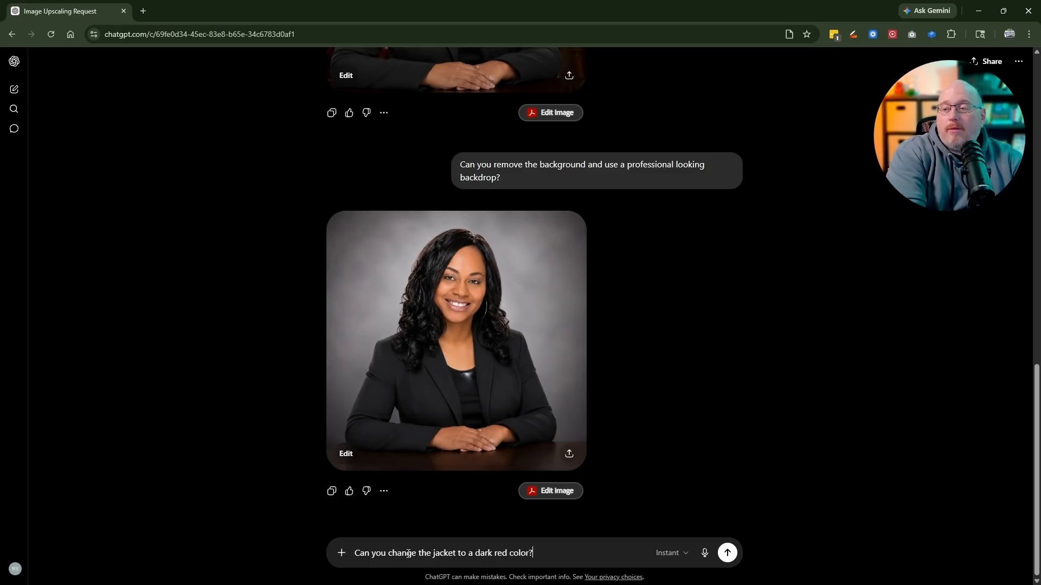
pyautogui.press('Return')
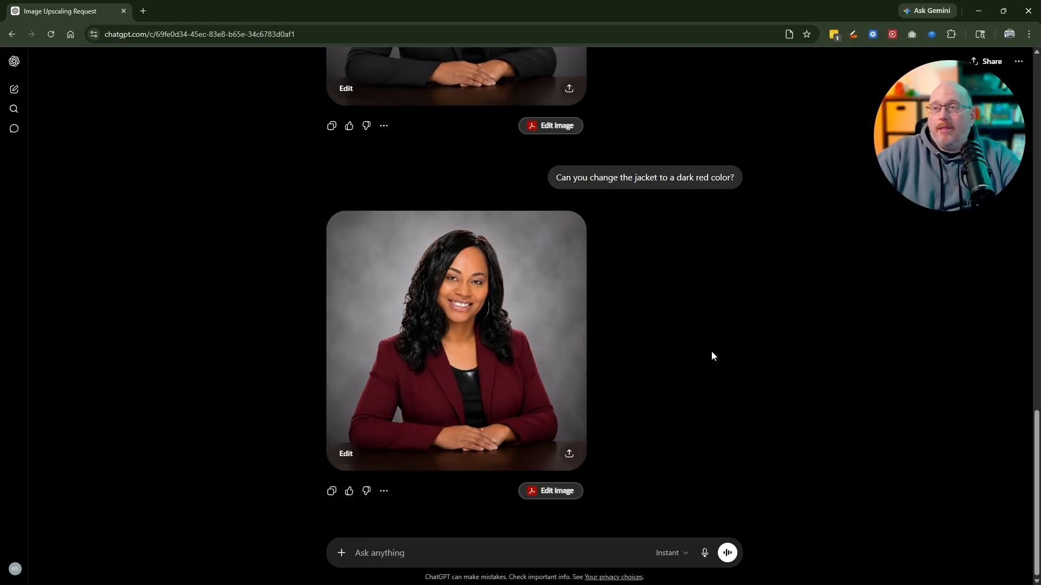
# Compare the recolored-jacket portrait with the previous version, inspect it enlarged and return to the conversation.
pyautogui.scroll(2, 711, 353)
pyautogui.scroll(-1, 711, 353)
pyautogui.click(547, 338)
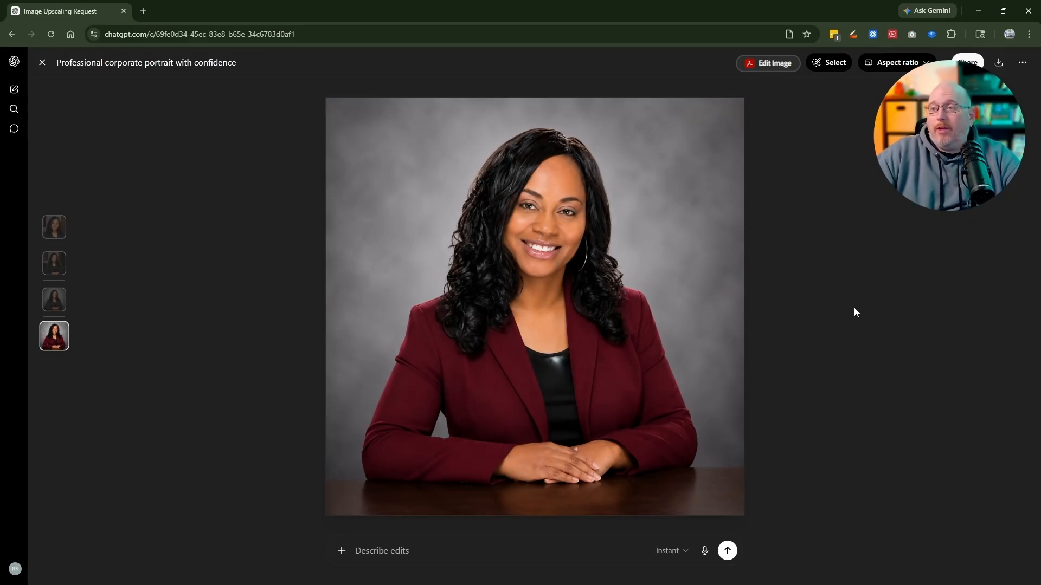
pyautogui.click(43, 63)
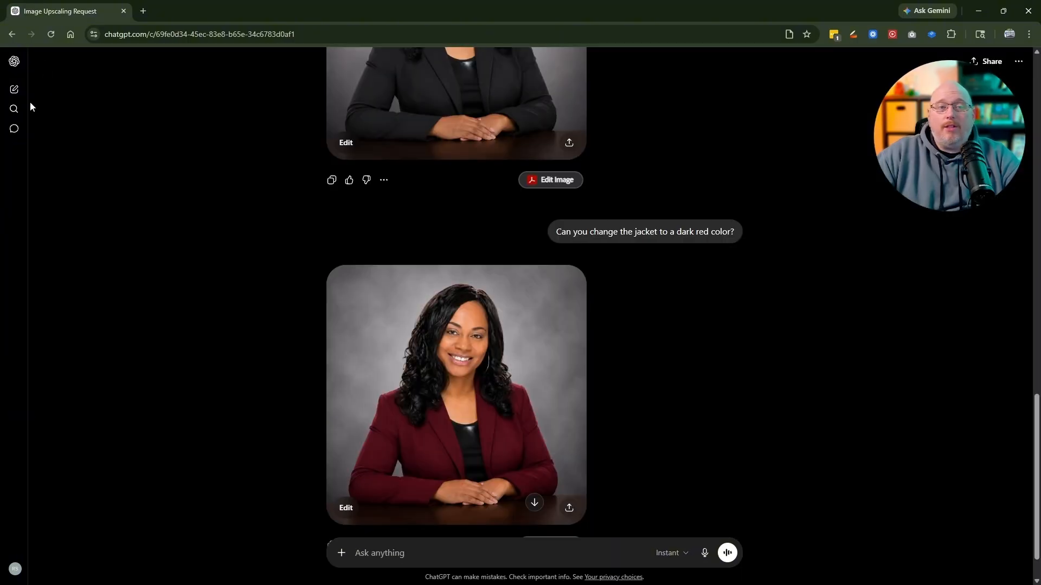